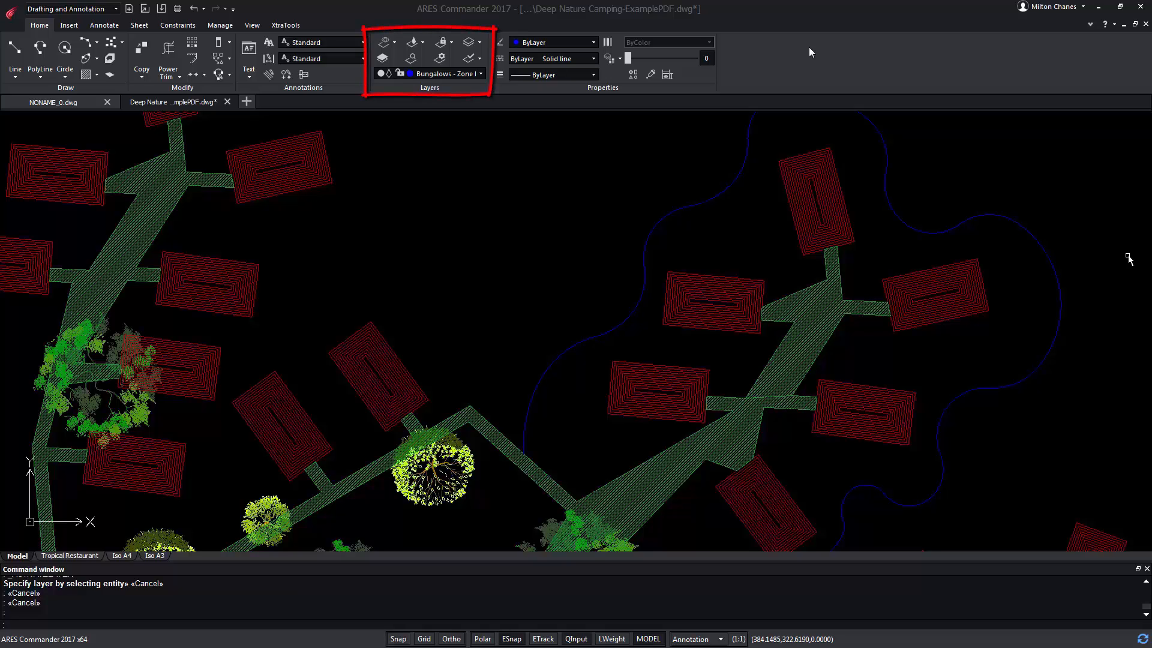
Hide the Roads layer by picking a road, then show all layers again.
click(395, 41)
click(402, 71)
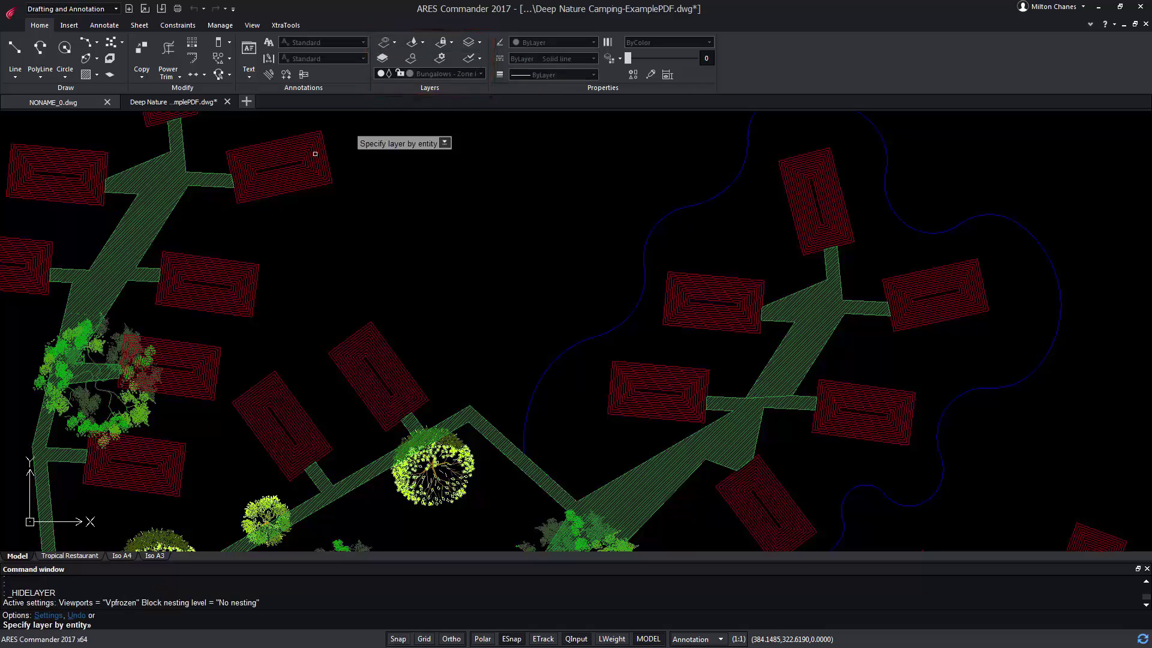
click(157, 231)
key(Return)
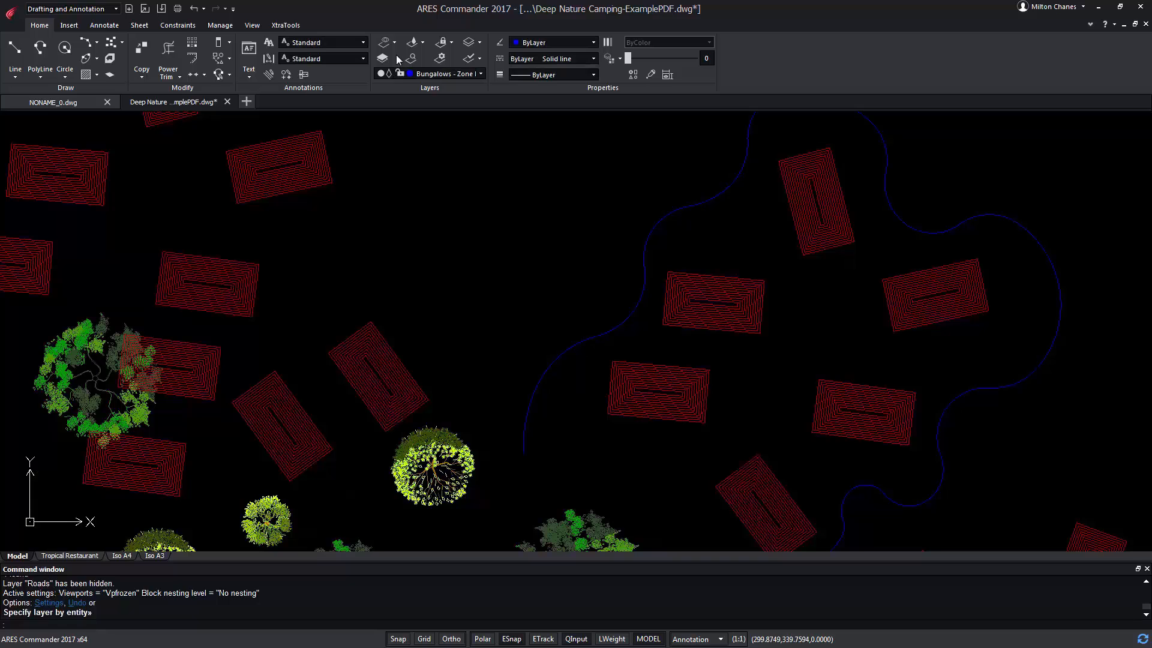
click(398, 41)
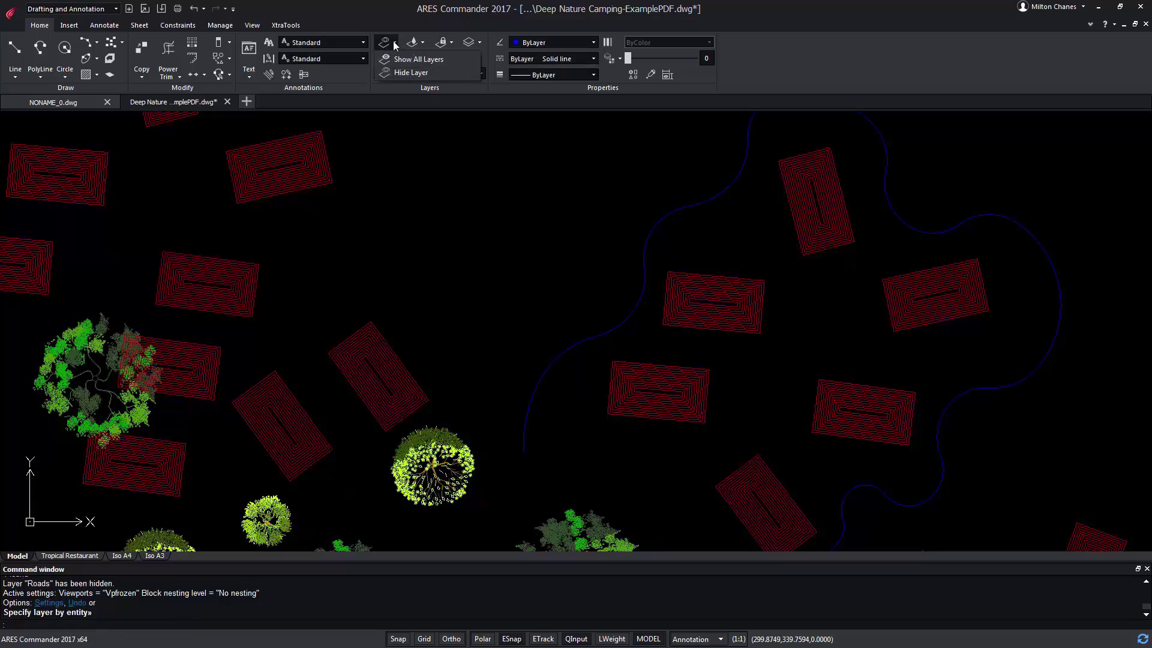
click(419, 58)
click(440, 58)
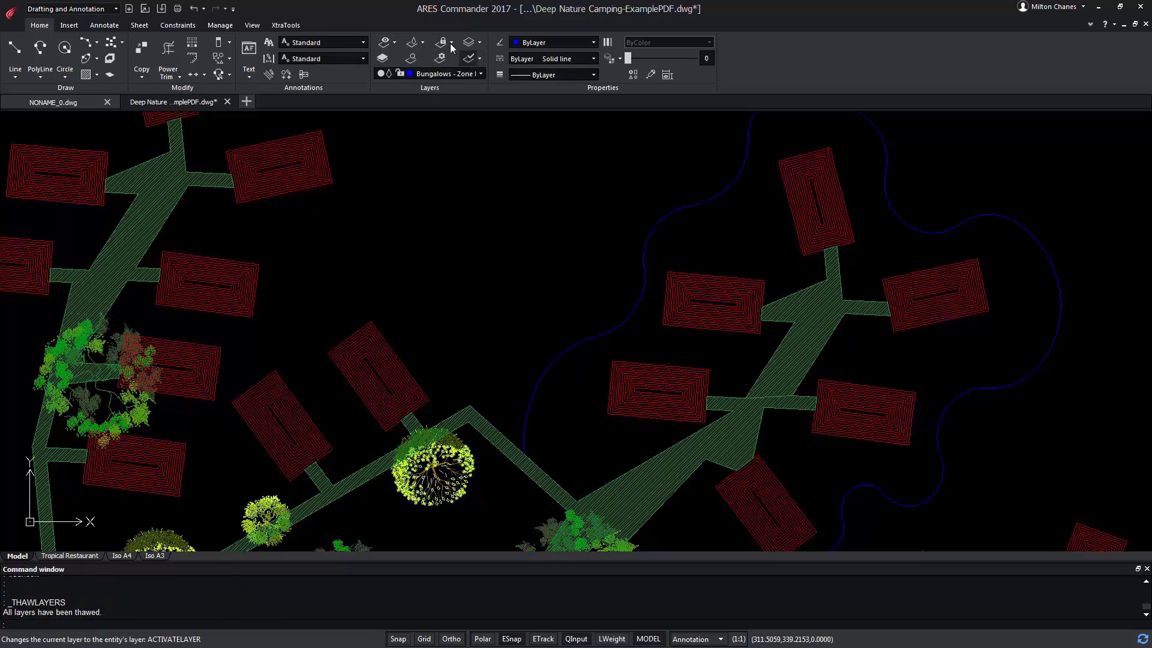
Lock the Boungalows 1 layer by picking a bungalow, then unlock it by picking a bungalow.
click(440, 43)
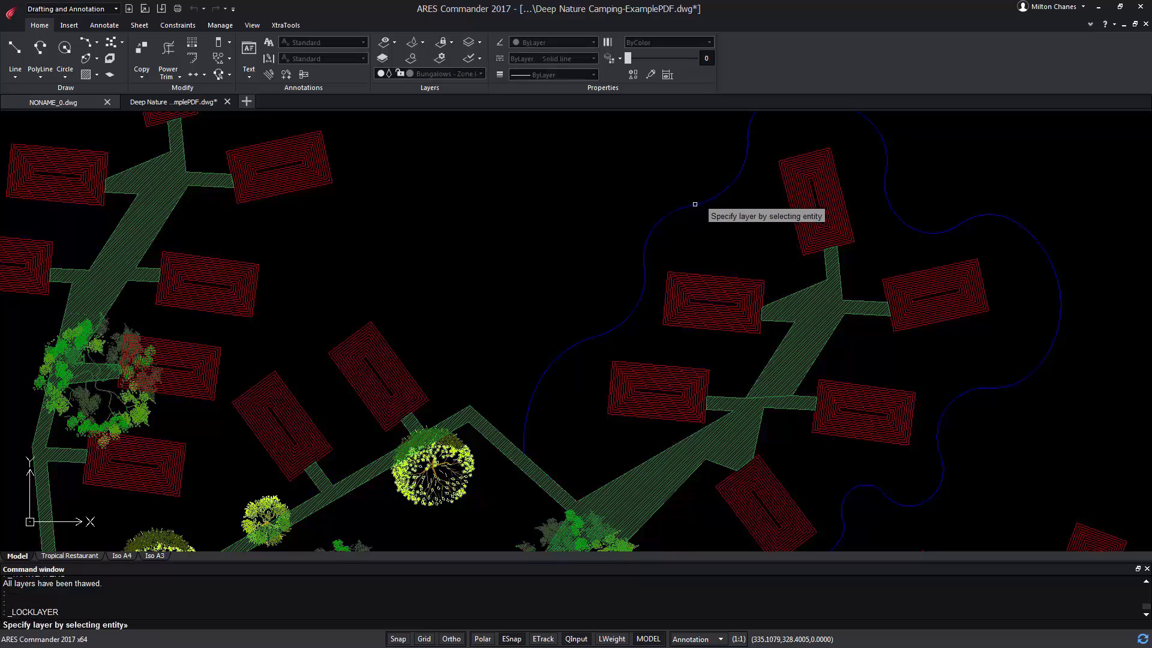
click(811, 225)
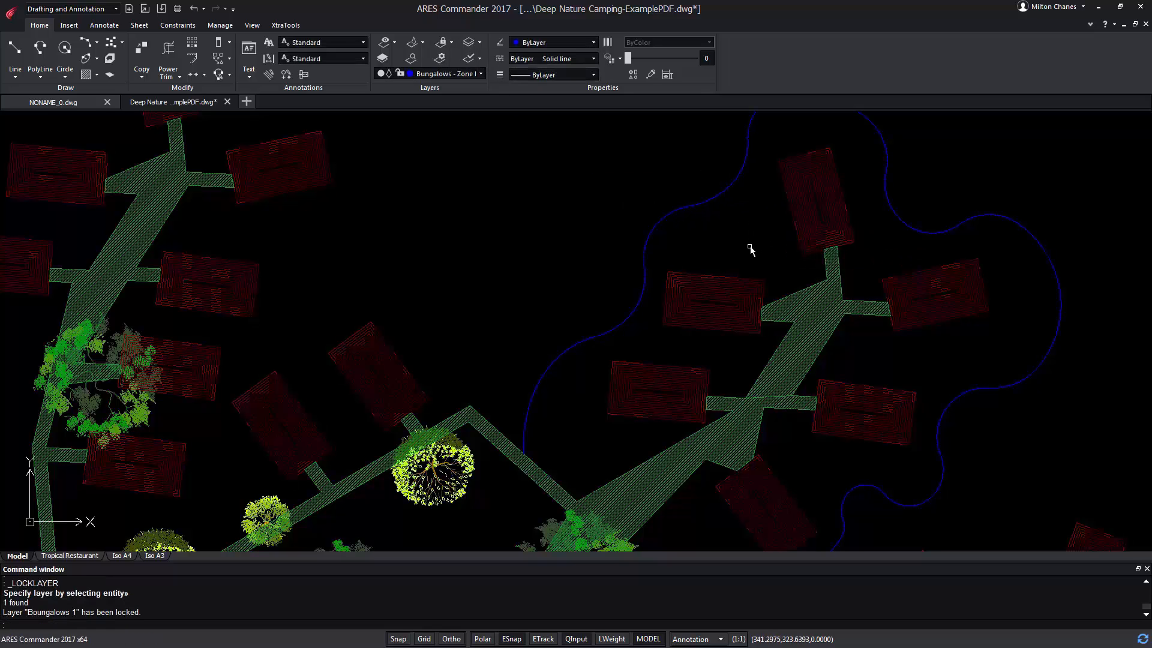
click(455, 45)
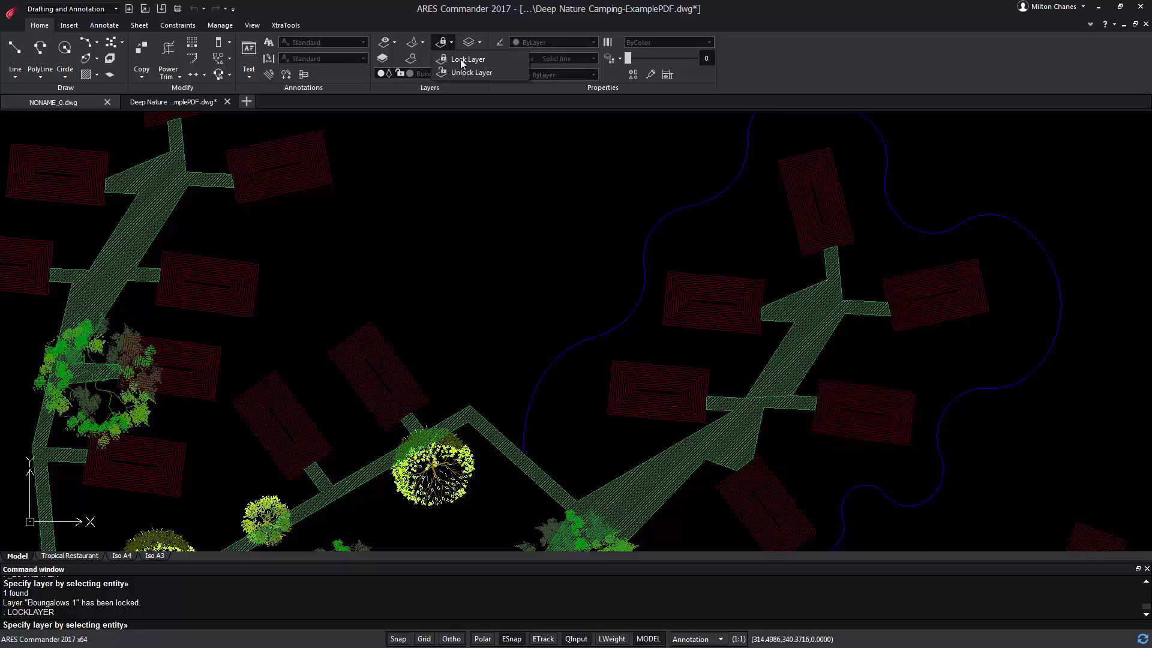
click(470, 74)
click(810, 194)
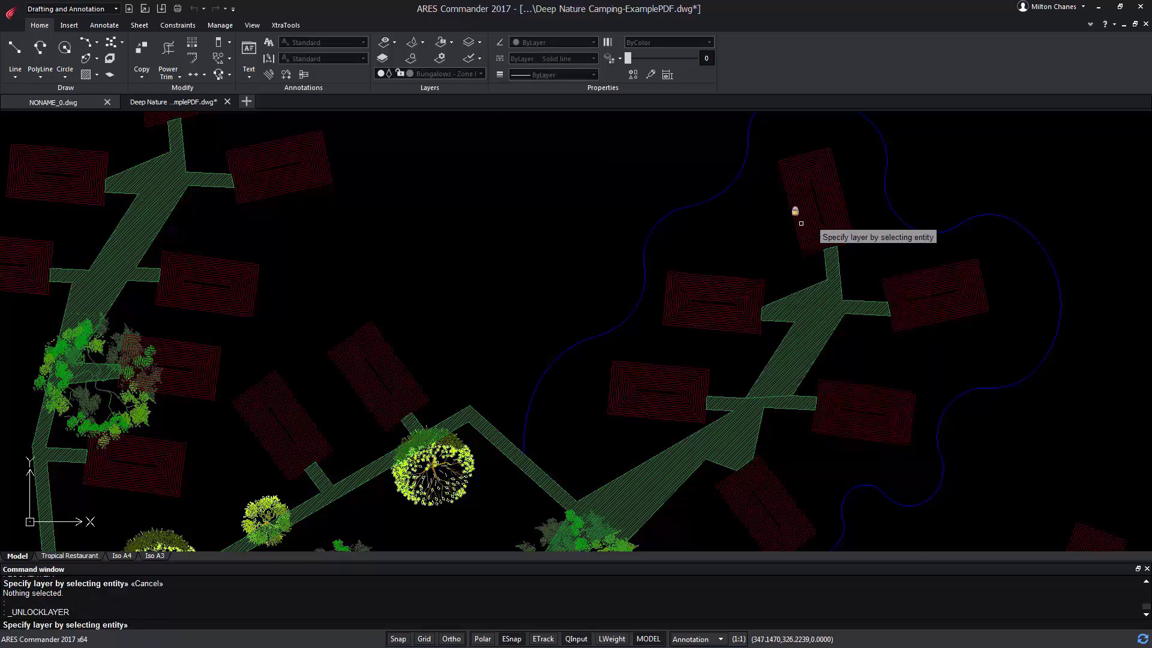
right_click(754, 230)
click(797, 235)
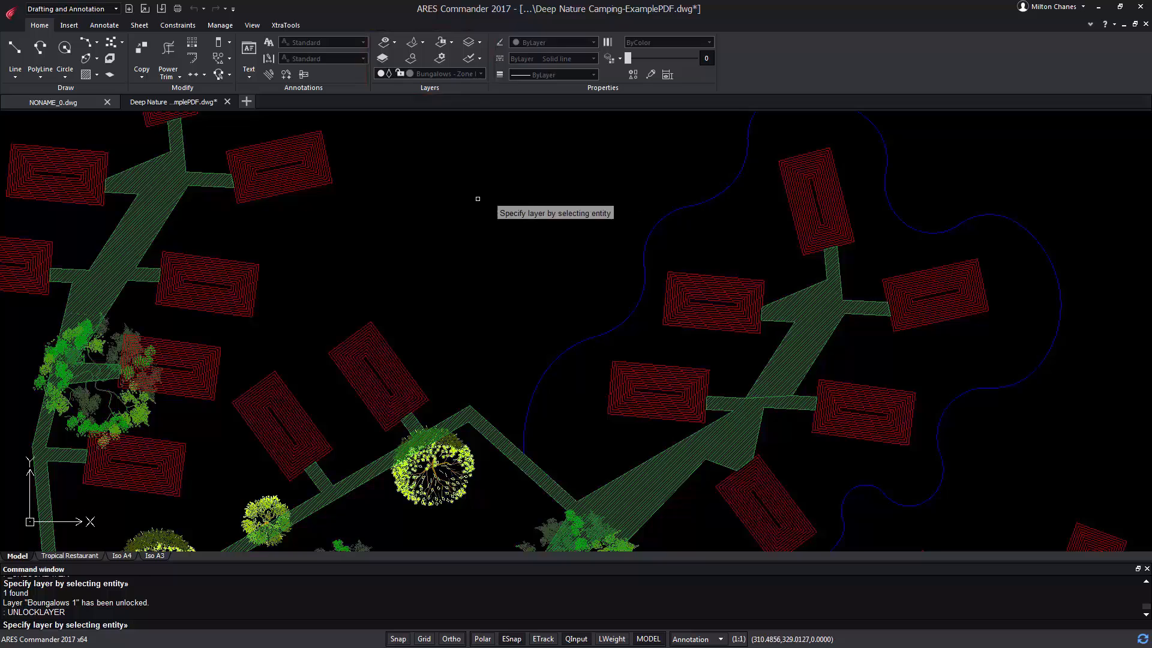
Isolate the Roads layer by picking a road hatch, then unisolate to restore all layers.
click(480, 42)
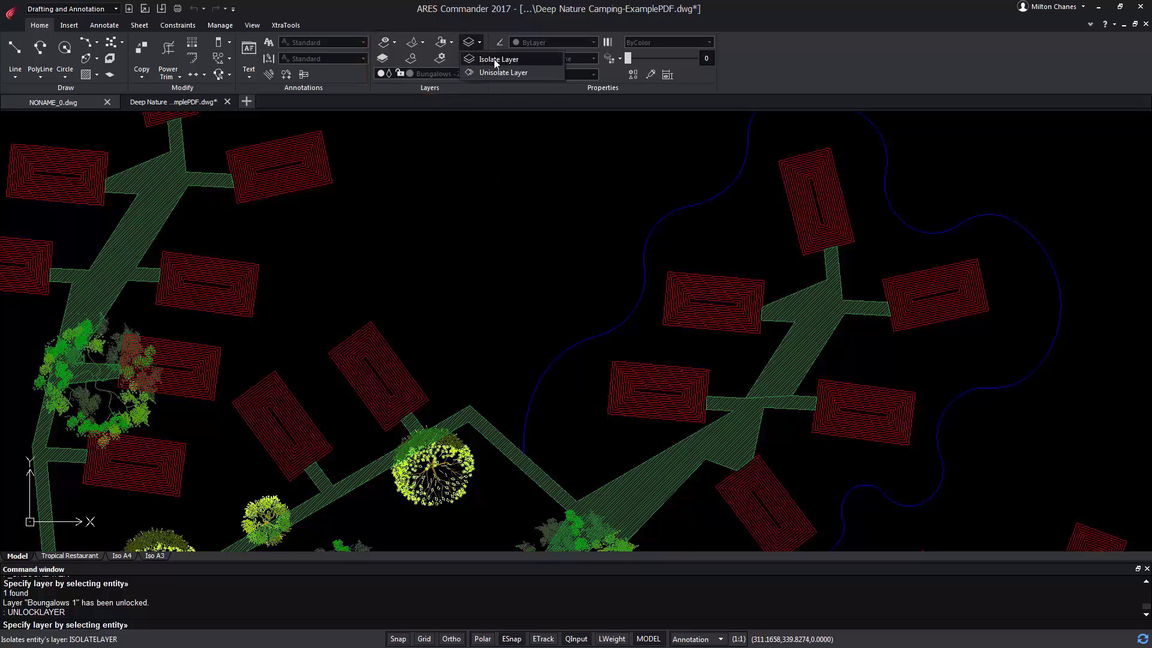
click(495, 59)
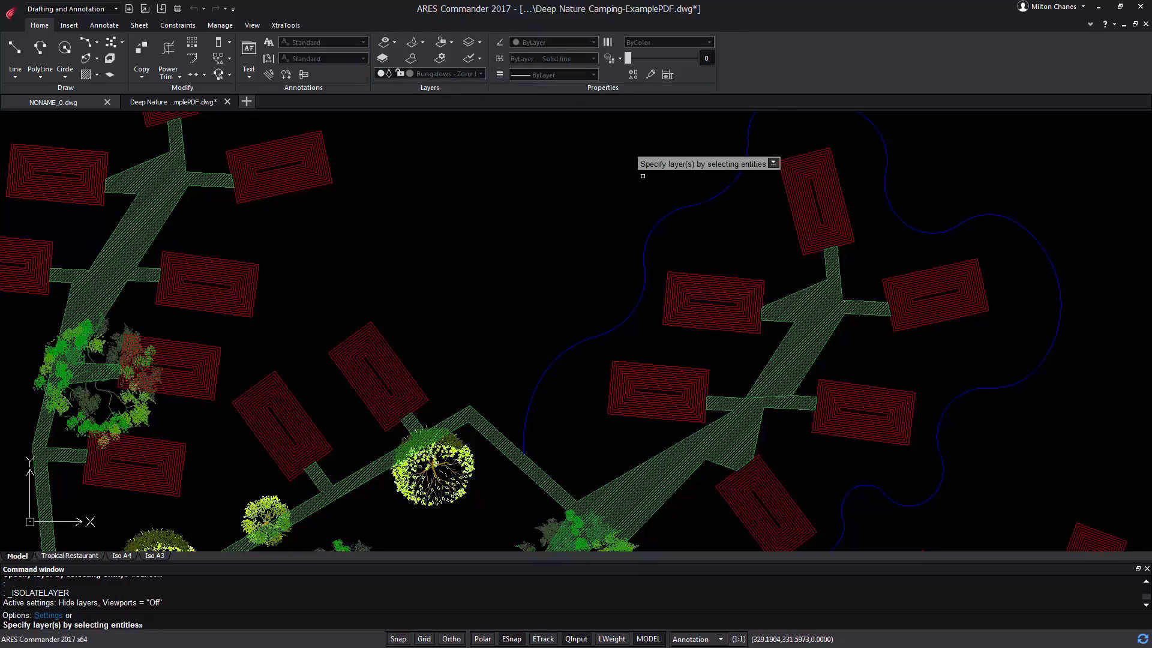
click(836, 307)
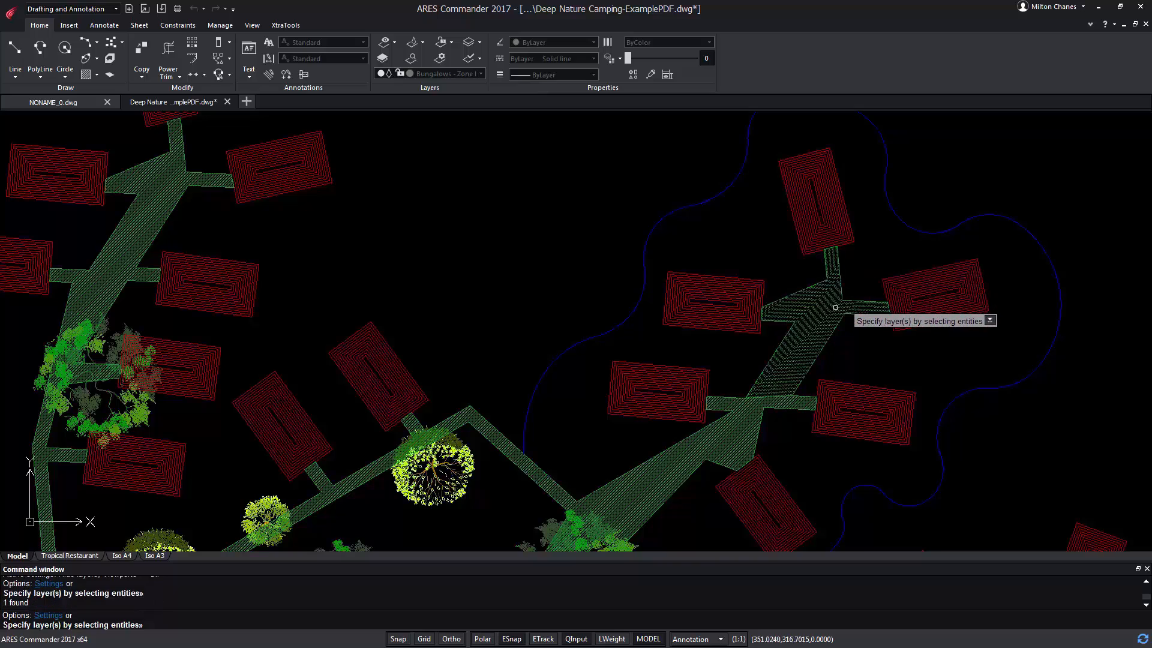
key(Return)
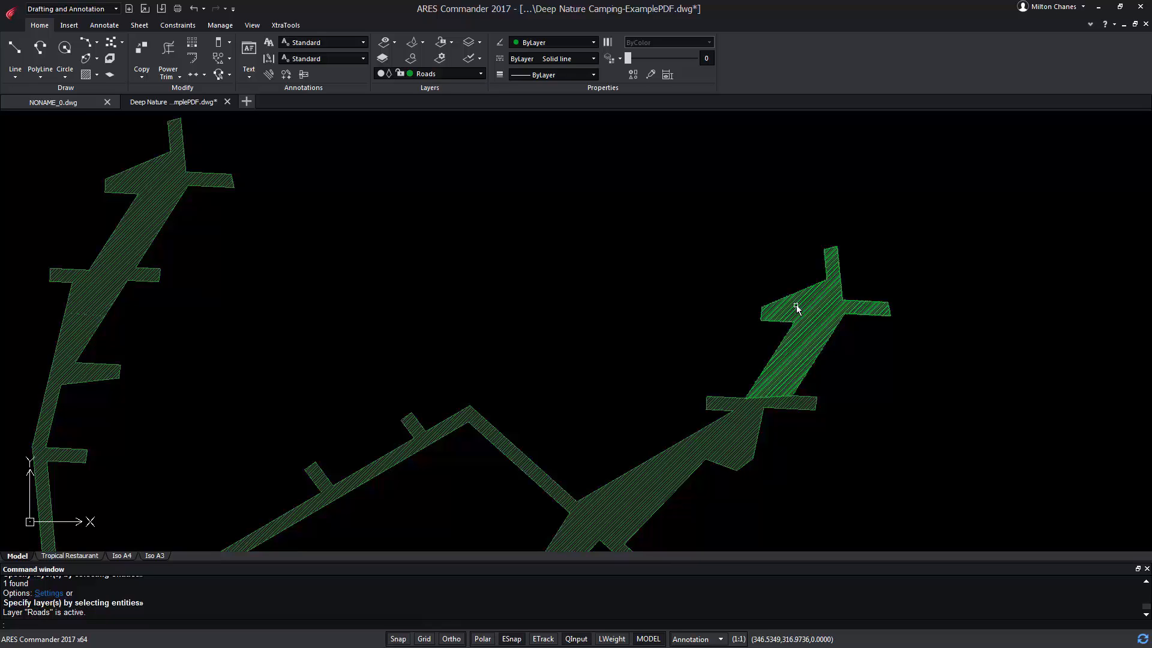
click(479, 40)
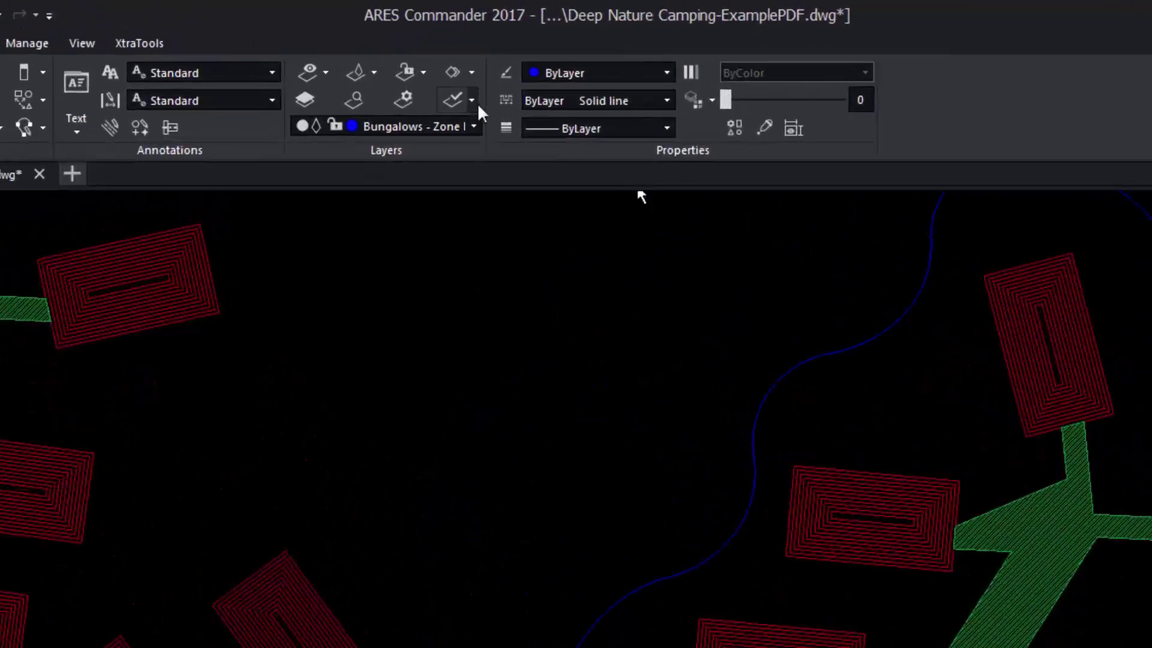
Activate the Tree 2 layer by picking the yellow tree.
click(478, 59)
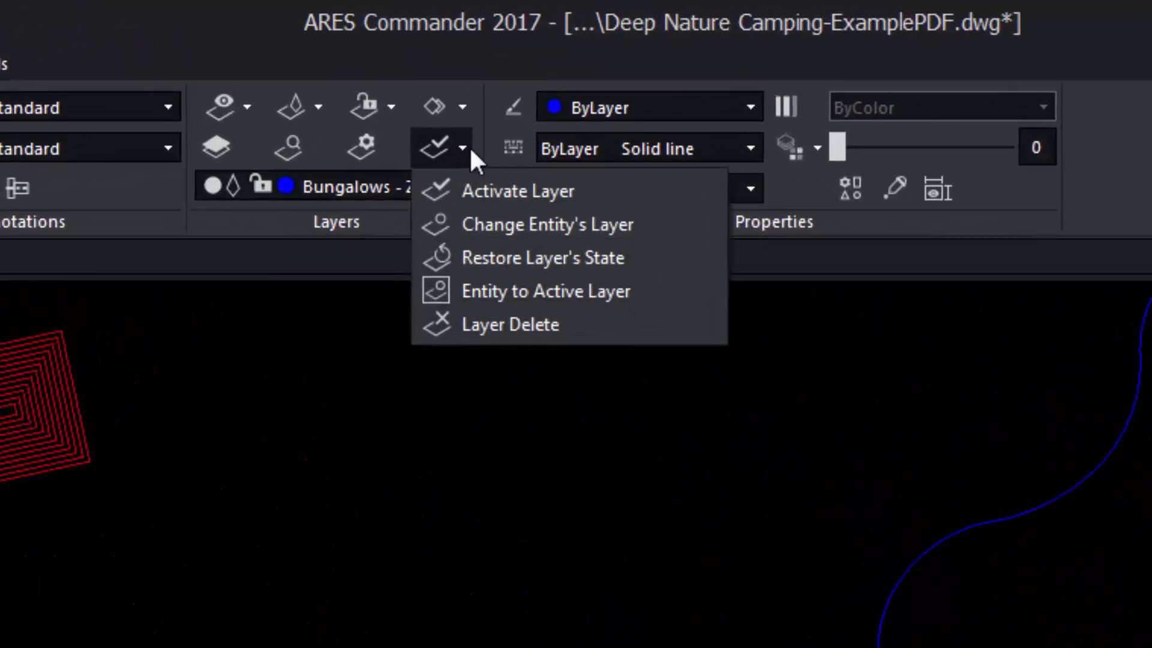
click(504, 180)
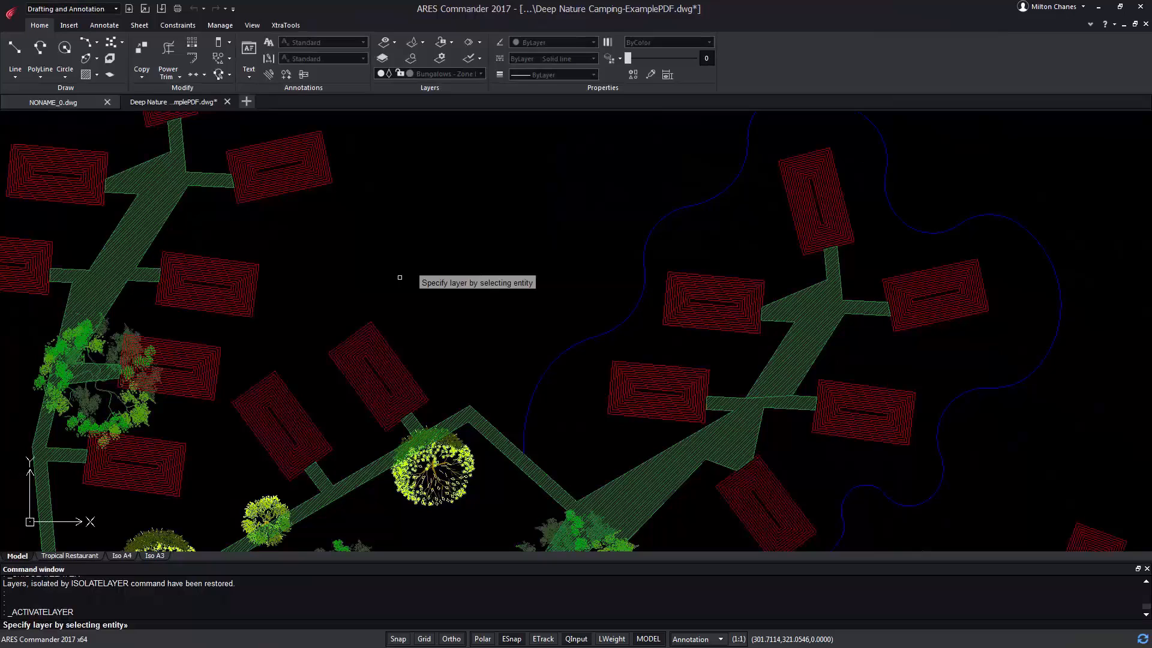
click(436, 495)
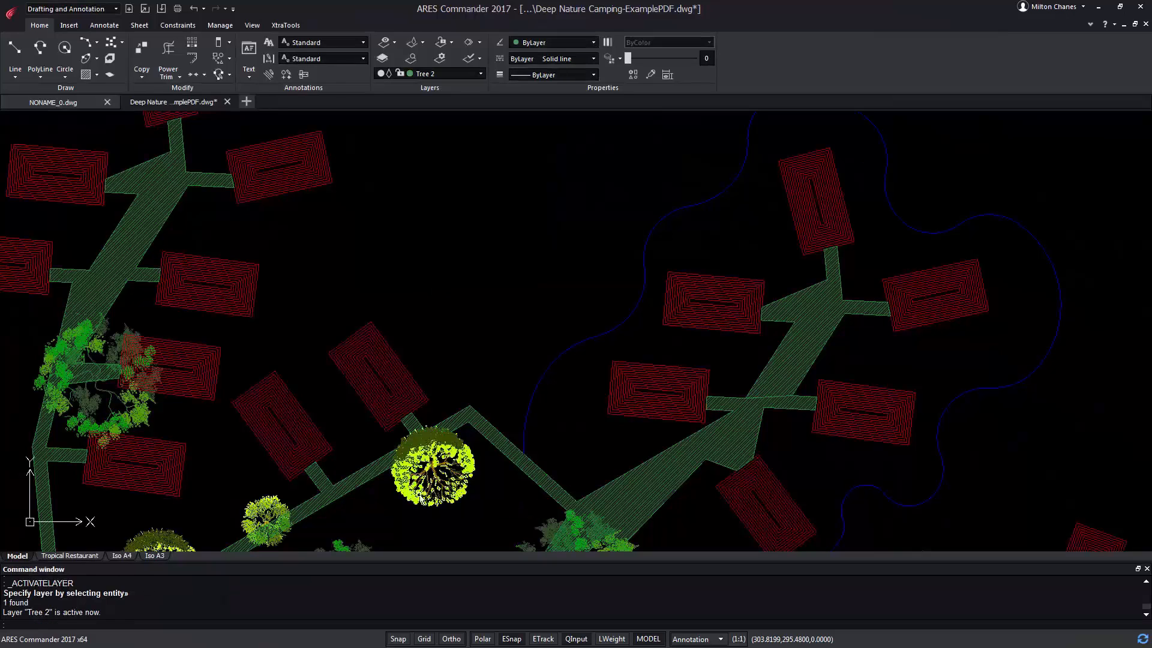
key(Escape)
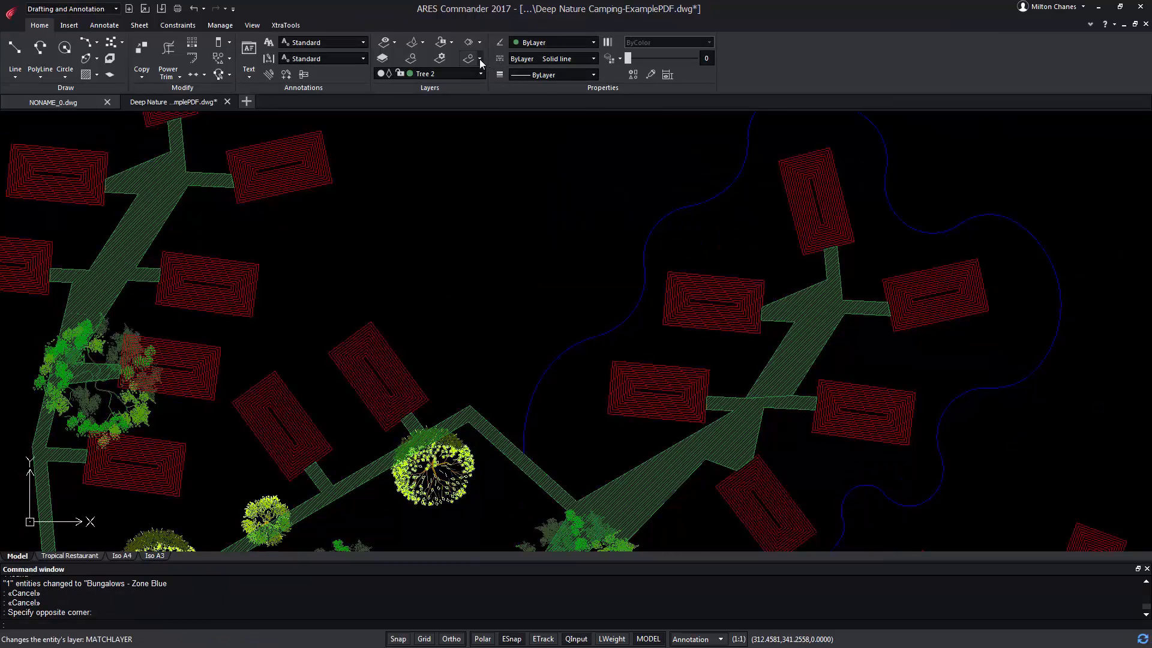
Change the blue shoreline curve's layer to Boungalows 1, taking the layer from a bungalow.
click(480, 59)
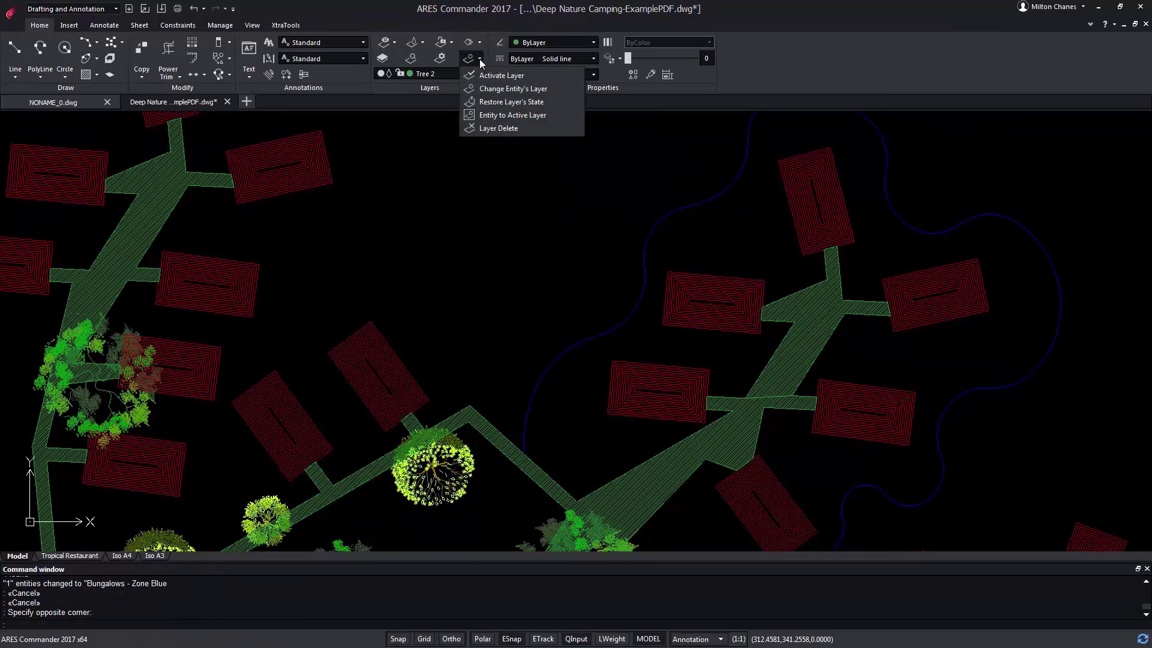
click(515, 90)
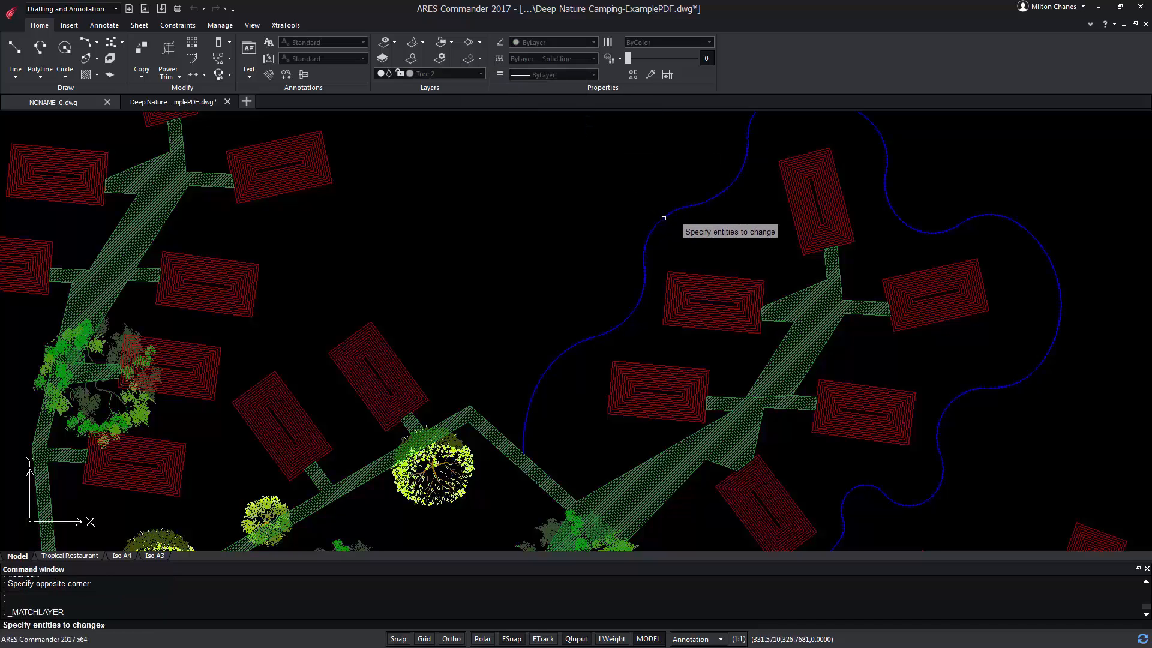
click(653, 213)
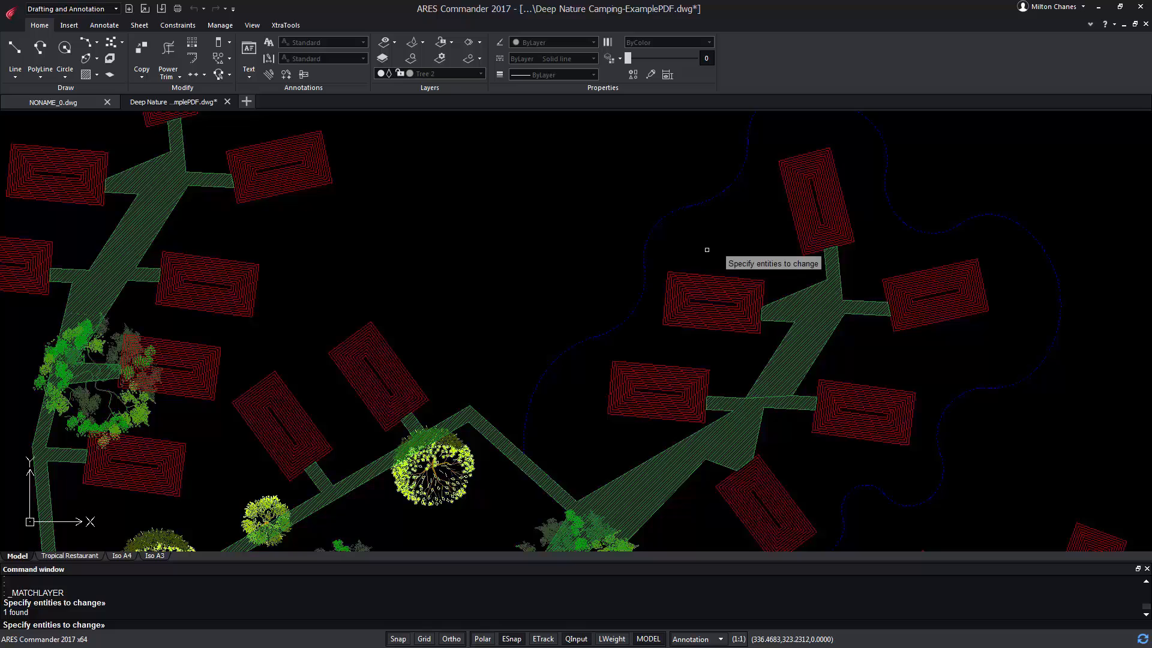
key(Return)
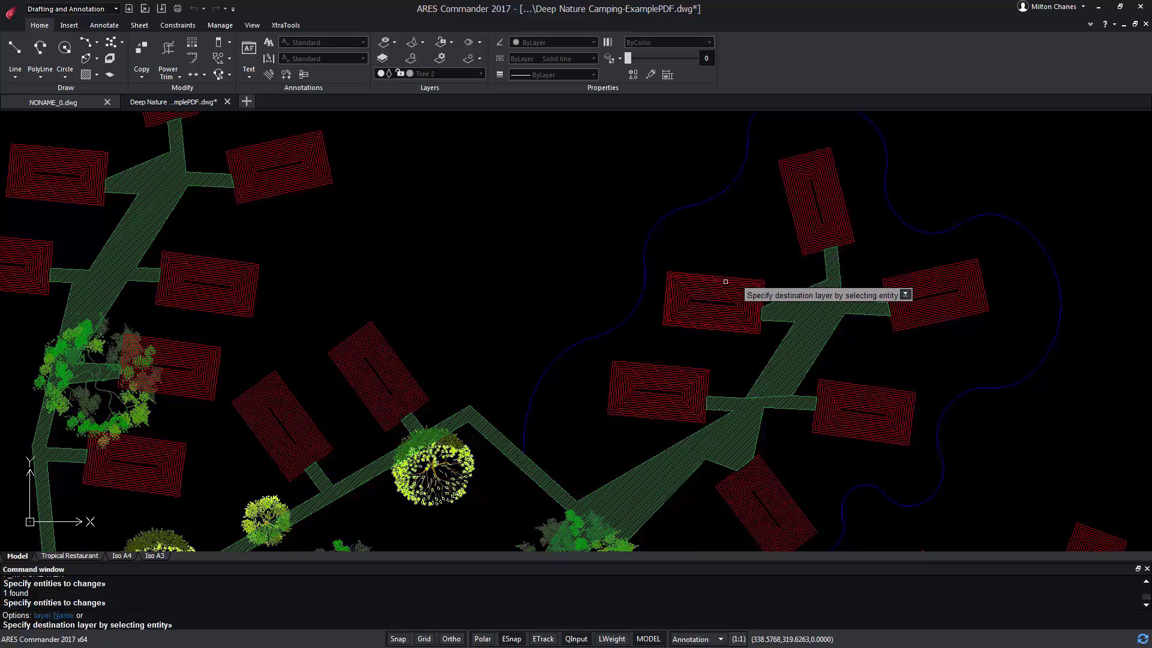
click(727, 283)
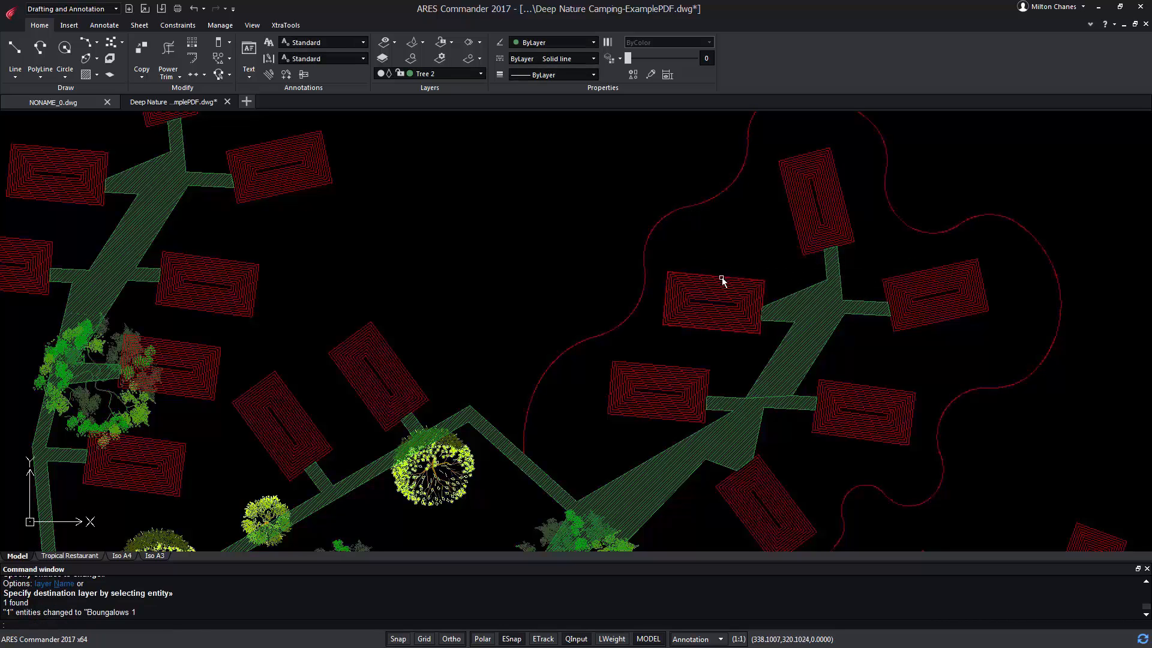
key(ctrl+y)
click(455, 75)
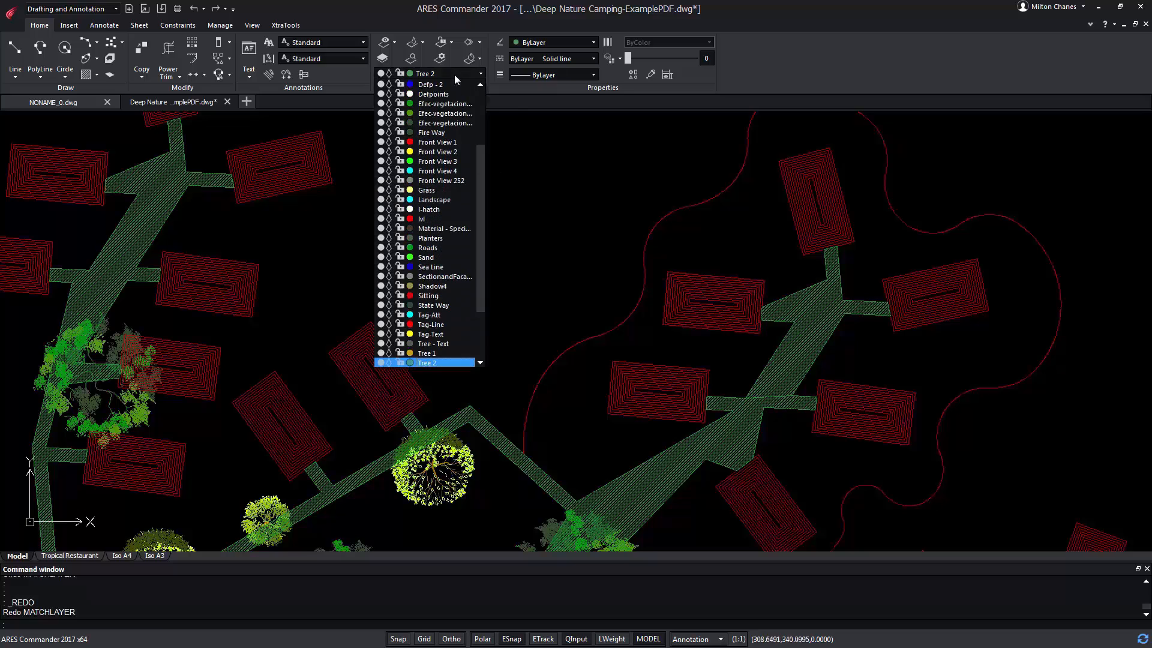
Set Sea Line current and move the red shoreline curve onto it with Entity to Active Layer.
click(431, 268)
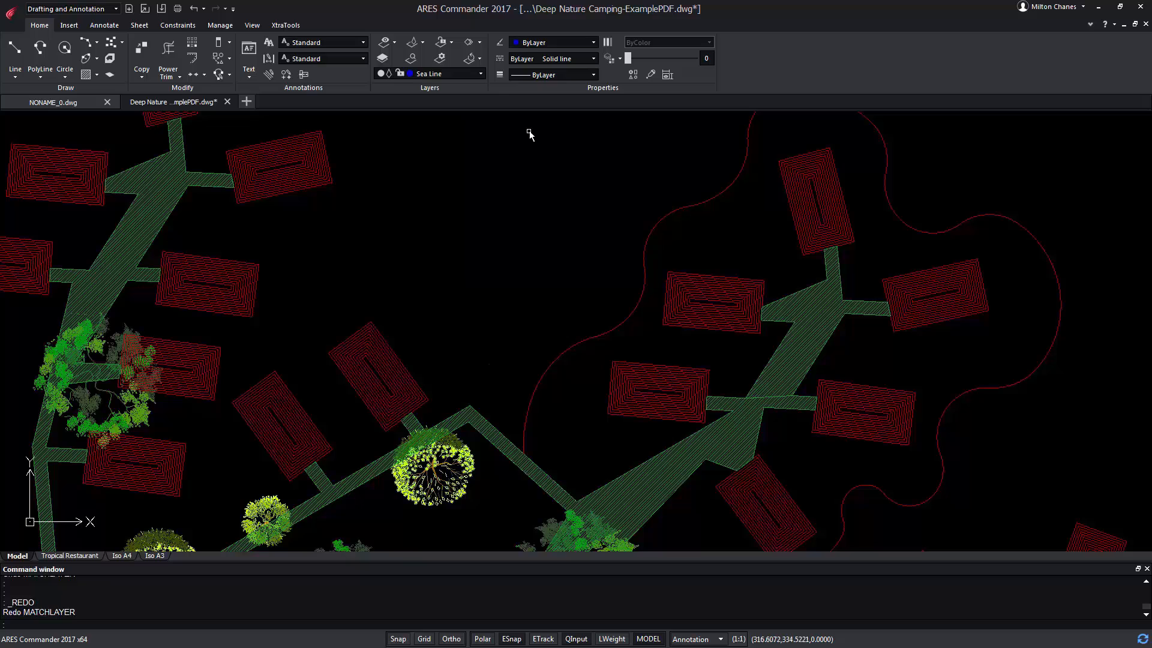
click(479, 58)
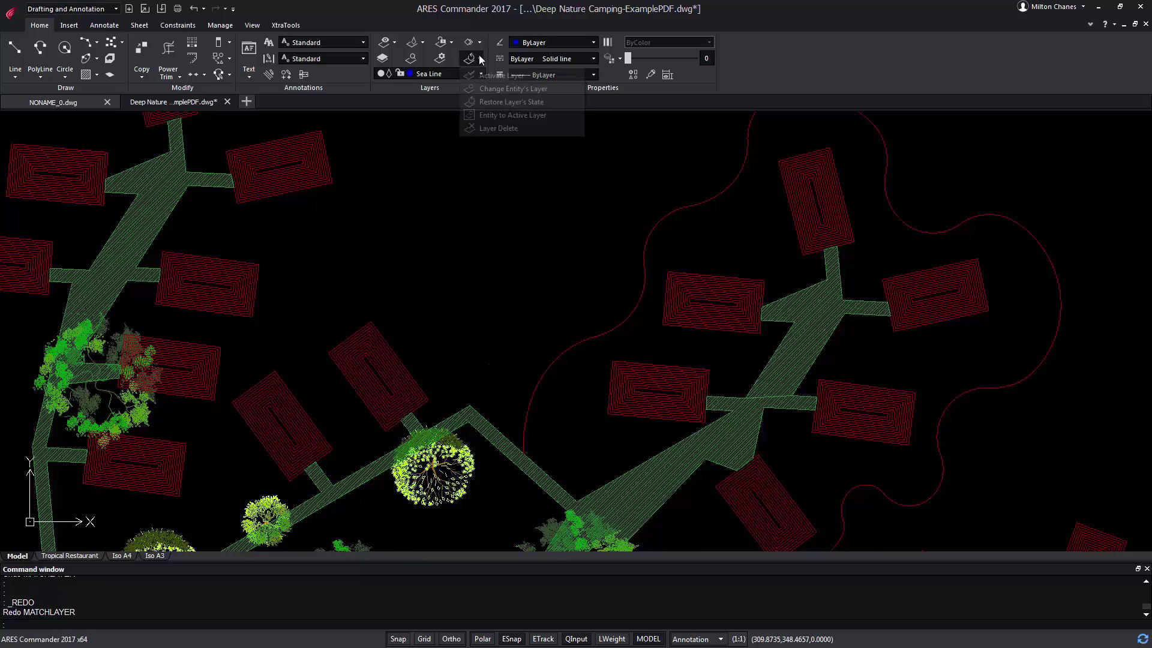
click(522, 115)
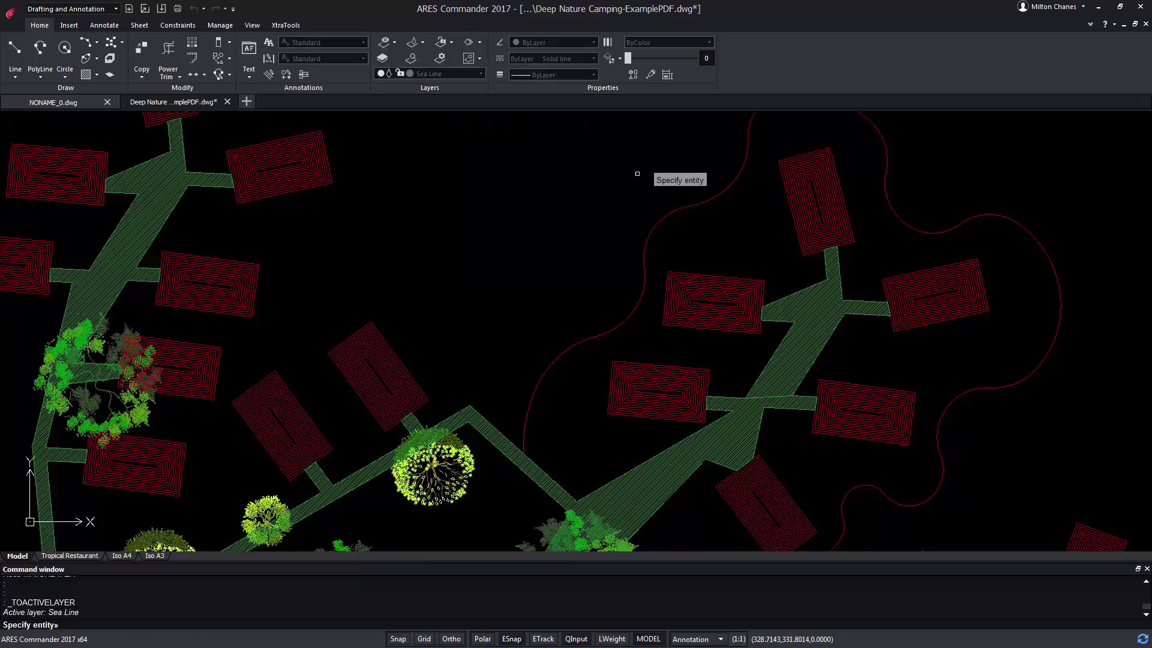
click(659, 222)
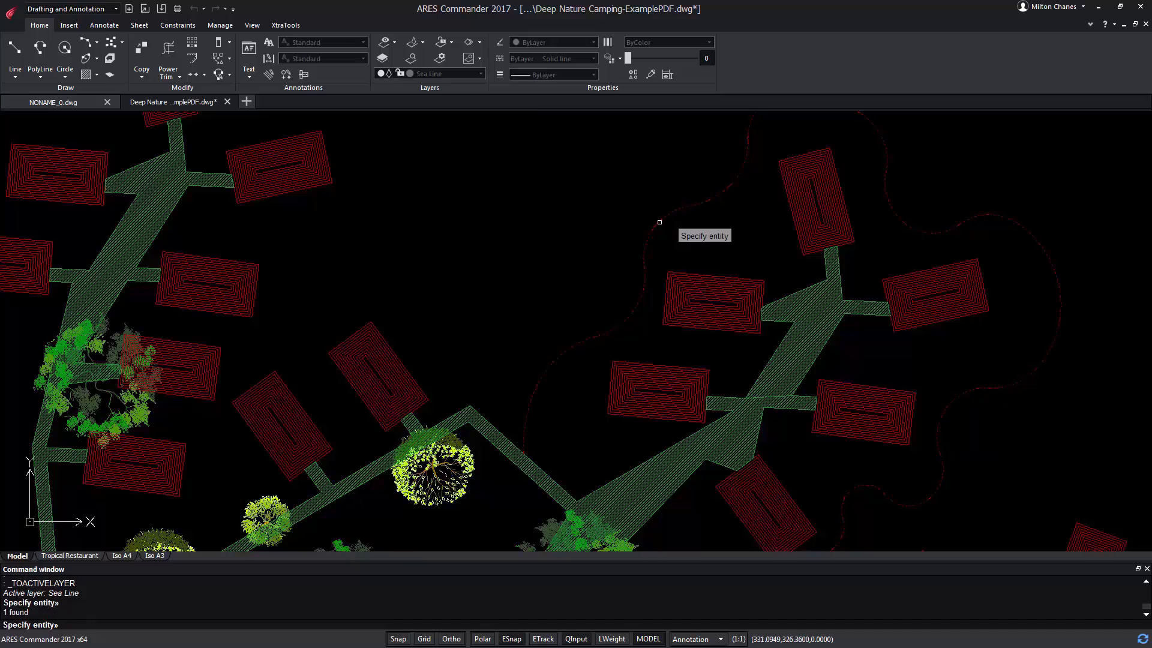
key(Return)
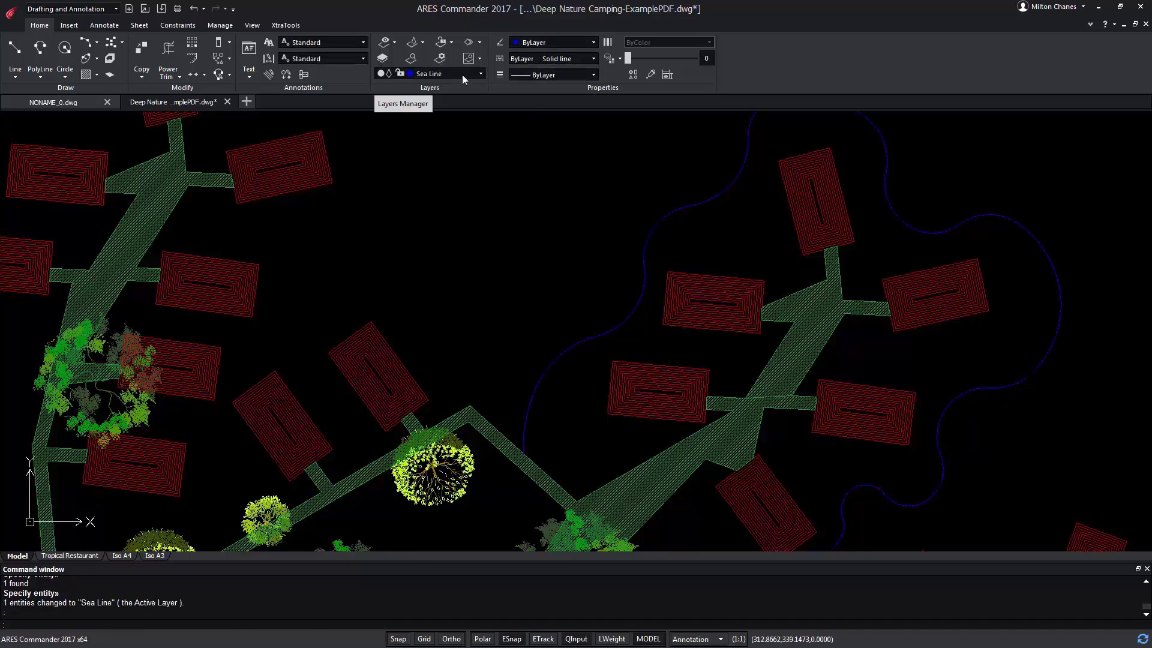
key(ctrl+z)
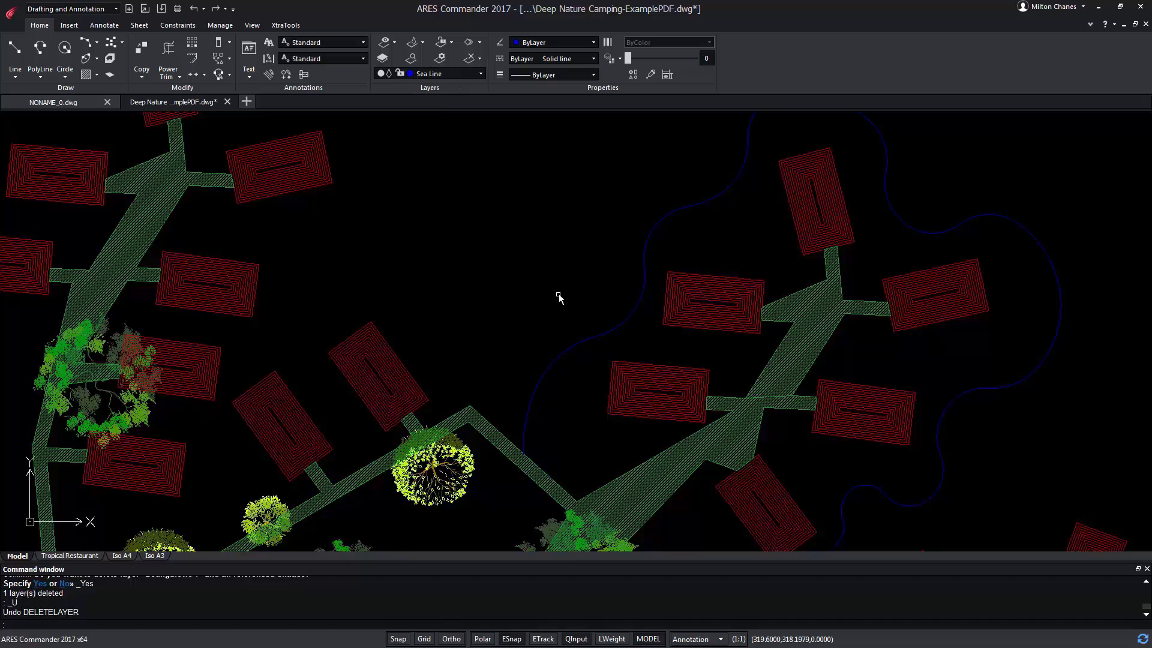
Select a bungalow to read its layer in the Layers control, then deselect it.
click(365, 347)
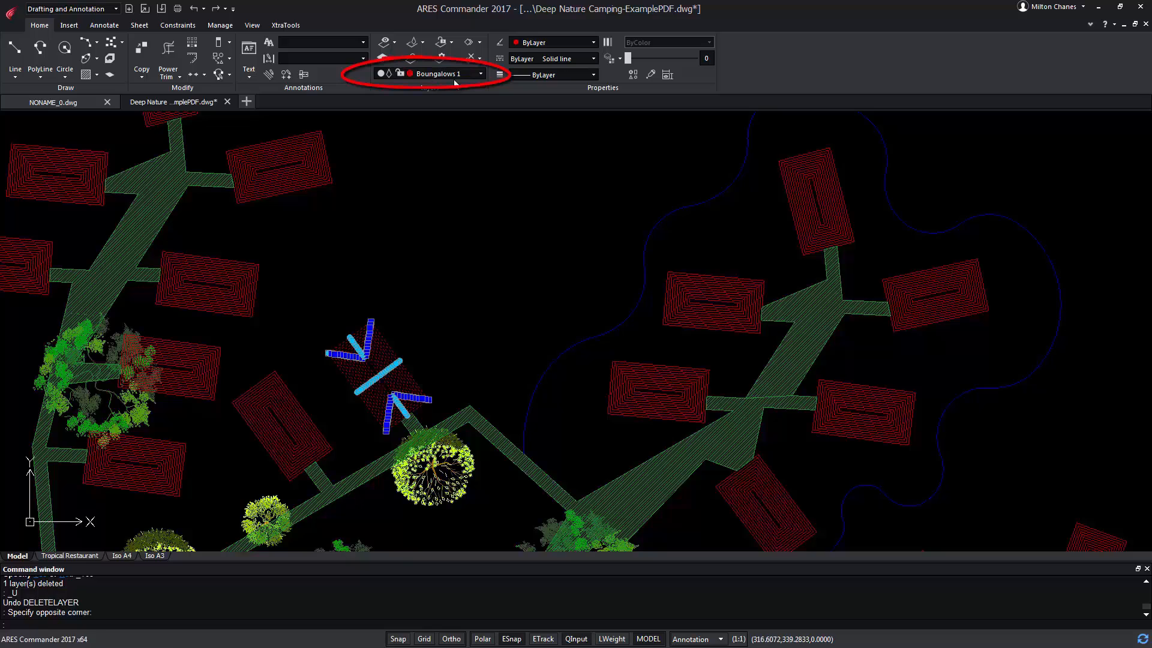
key(Escape)
key(Escape)
click(480, 60)
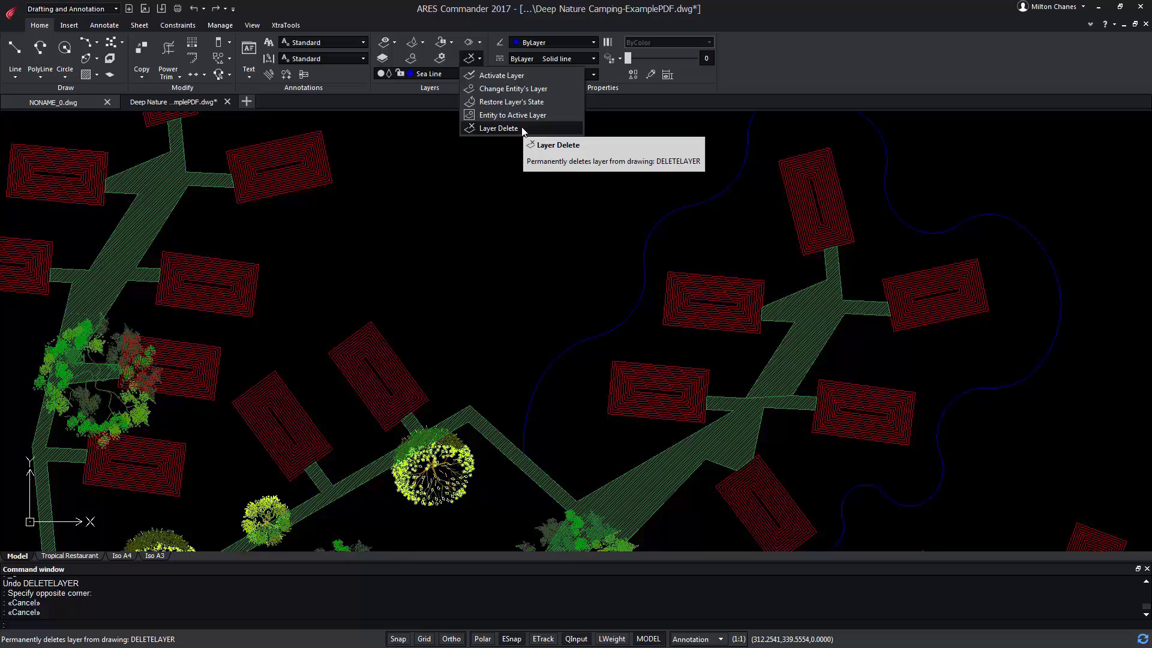
Delete the Boungalows 1 layer by picking a bungalow and confirming Yes.
click(499, 128)
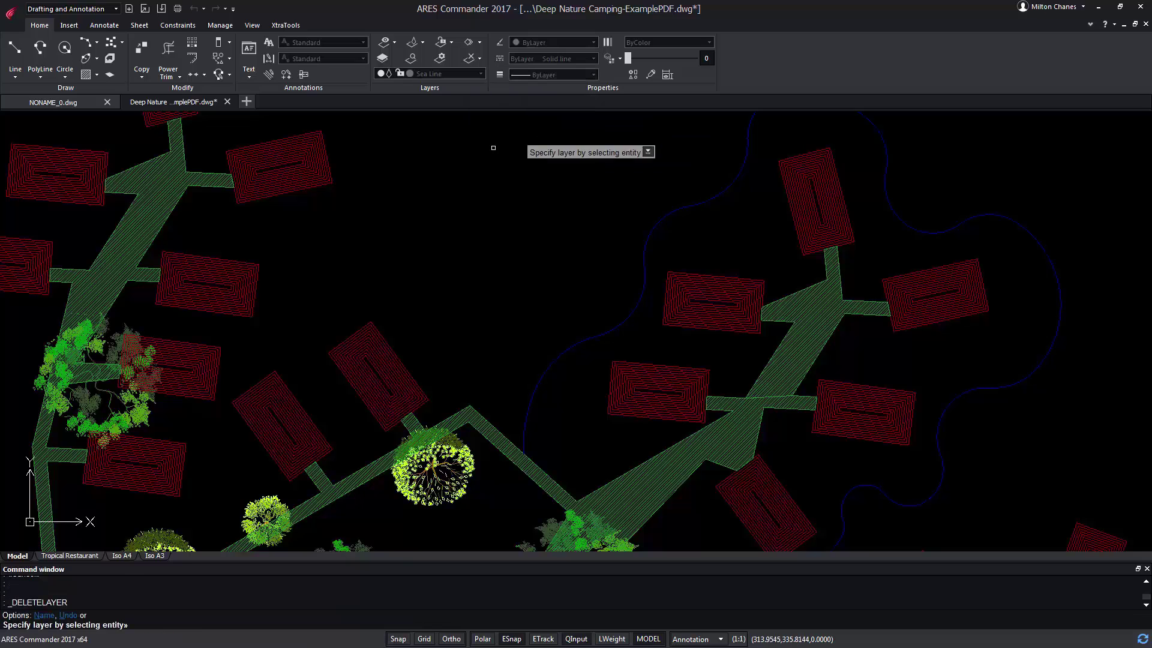
click(373, 333)
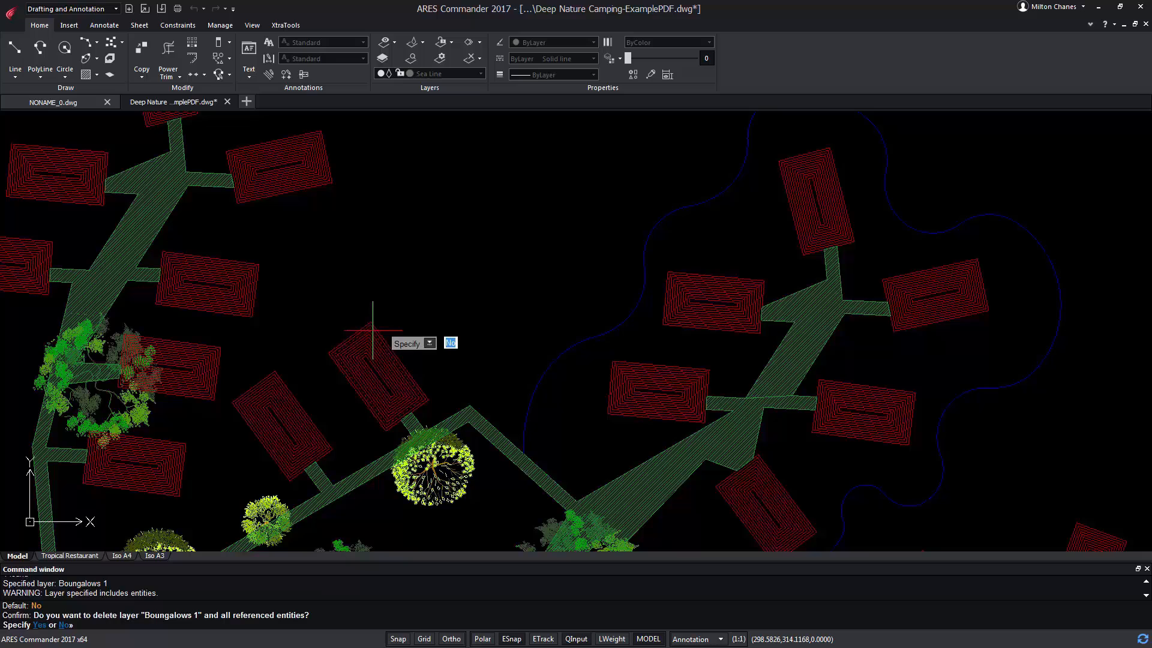
key(Down)
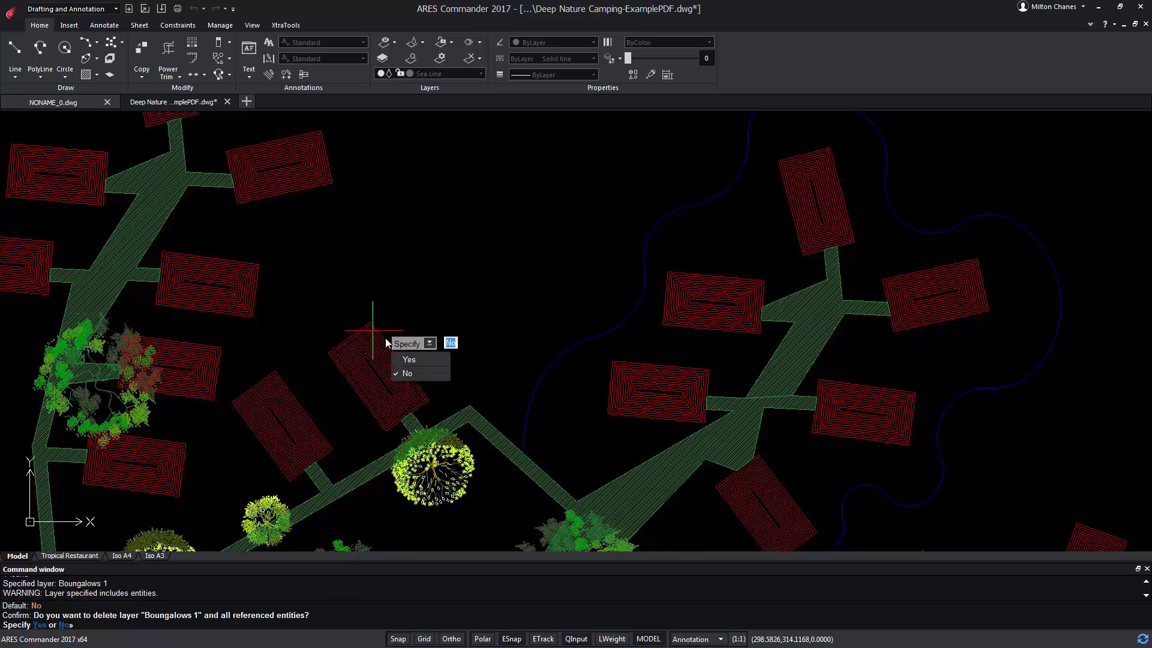
click(408, 360)
click(461, 73)
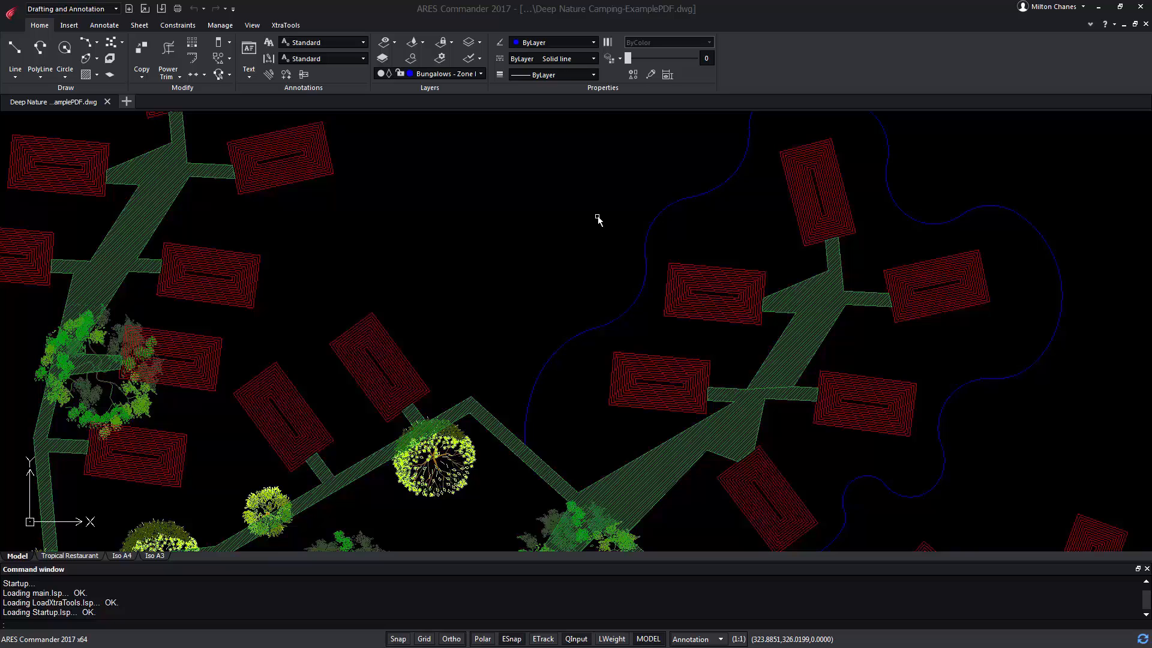
Open ARES Commander Help from the ? button in the top-right corner.
click(1104, 26)
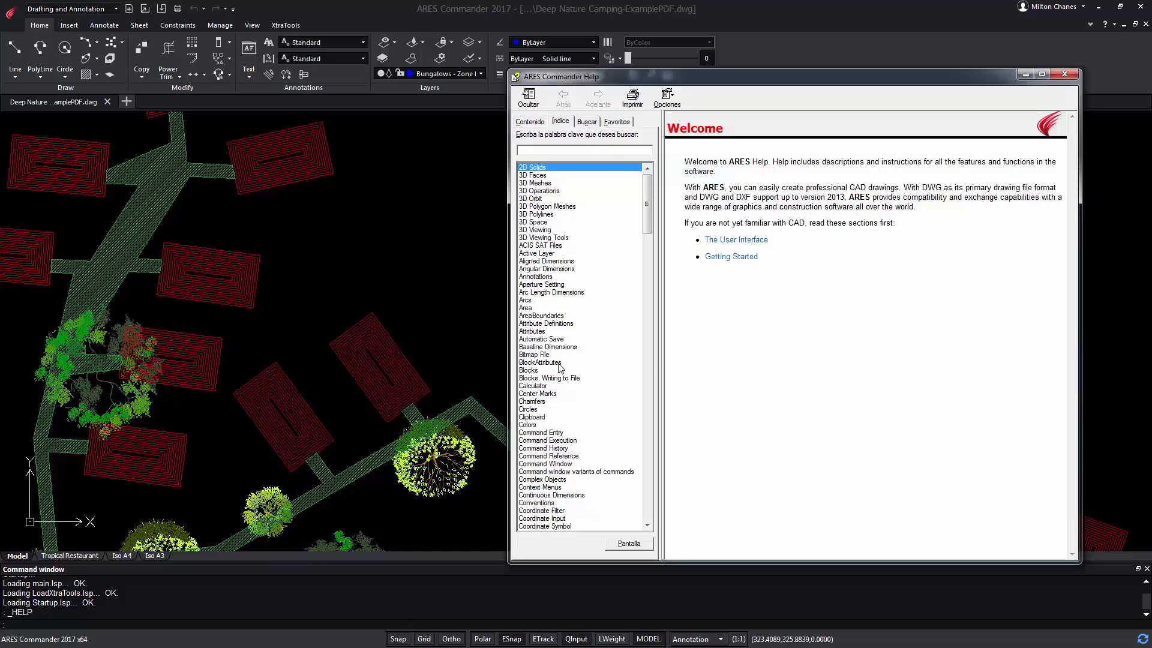